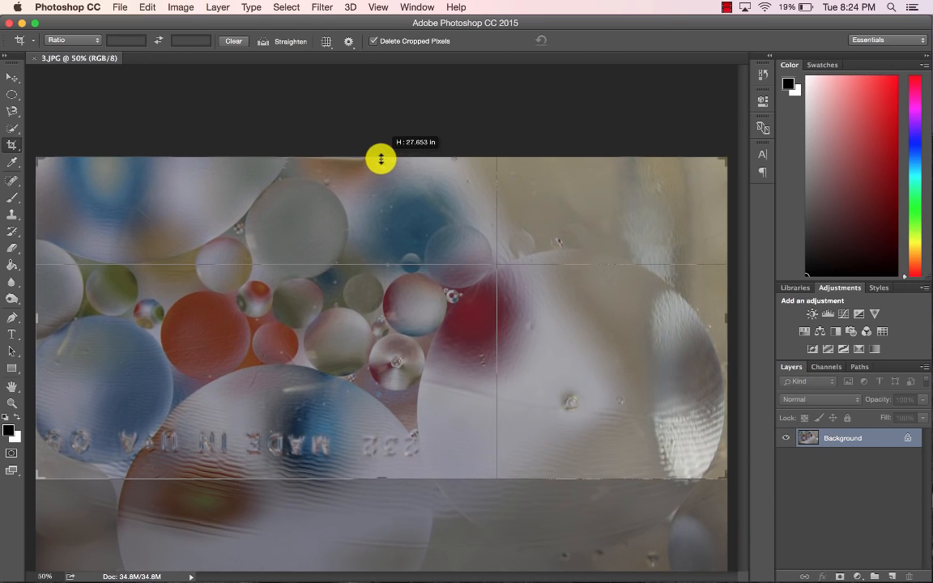
Crop the image tightly around the central cluster of small bubbles, trimming the right, bottom and left sides and slightly the top.
{"action": "left_click_drag", "start_coordinate": [727, 320], "coordinate": [605, 317]}
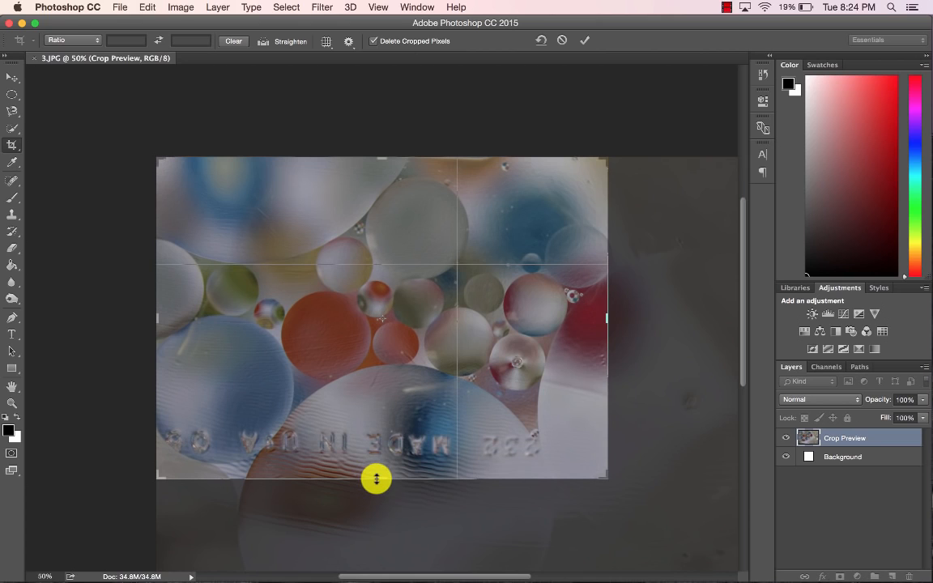
{"action": "left_click_drag", "start_coordinate": [375, 477], "coordinate": [376, 441]}
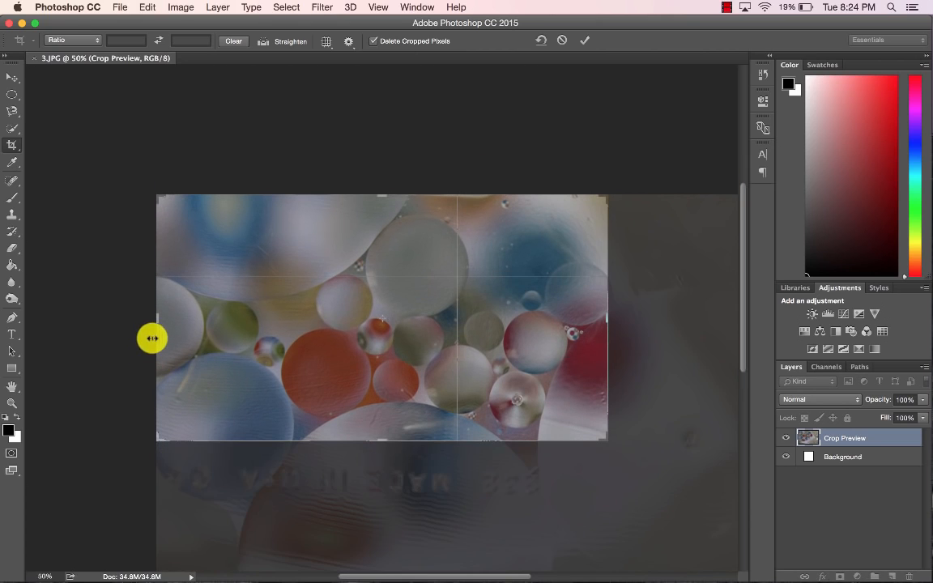
{"action": "left_click_drag", "start_coordinate": [157, 324], "coordinate": [187, 327]}
{"action": "left_click_drag", "start_coordinate": [387, 194], "coordinate": [386, 198]}
{"action": "key", "text": "Return"}
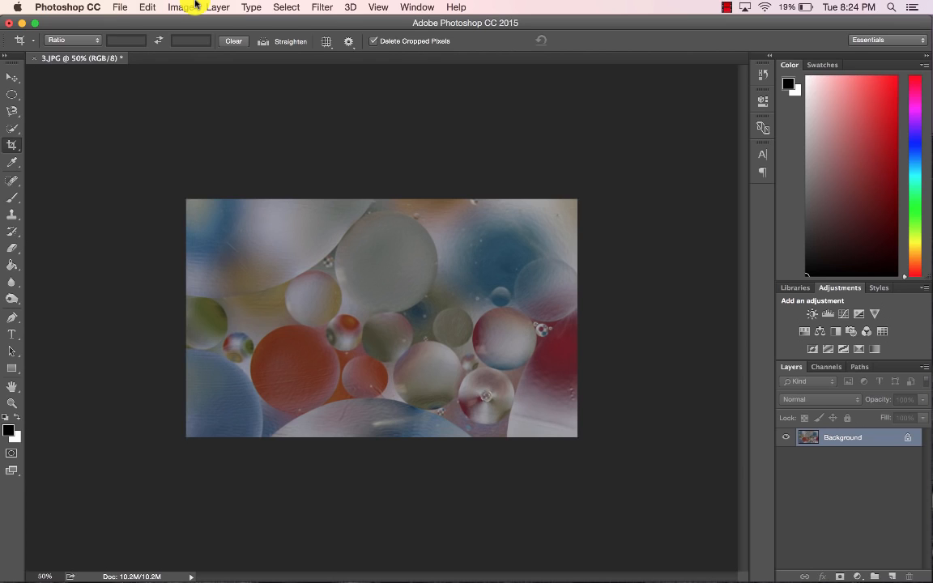
Rotate the cropped image 90° counter clockwise.
{"action": "left_click", "coordinate": [195, 6]}
{"action": "mouse_move", "coordinate": [193, 135]}
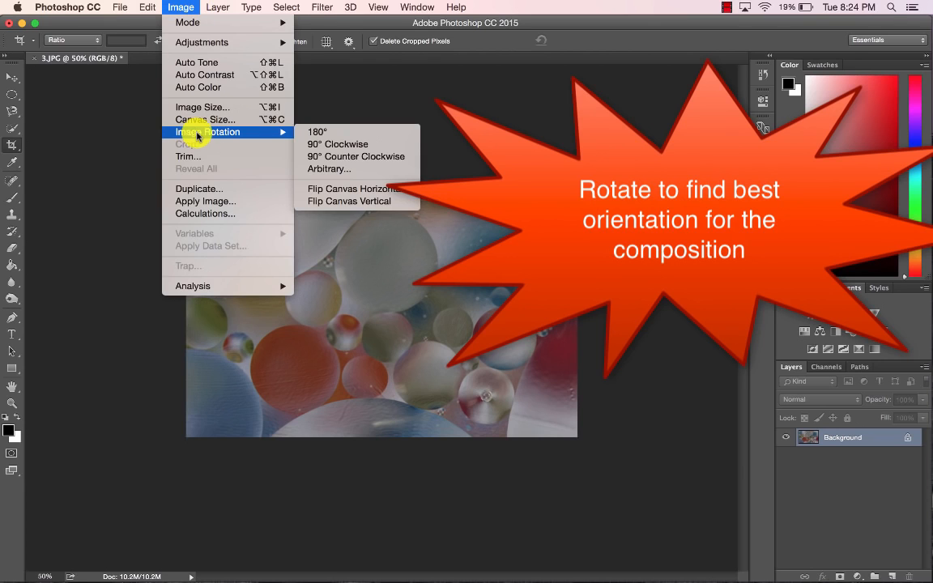
{"action": "left_click", "coordinate": [323, 156]}
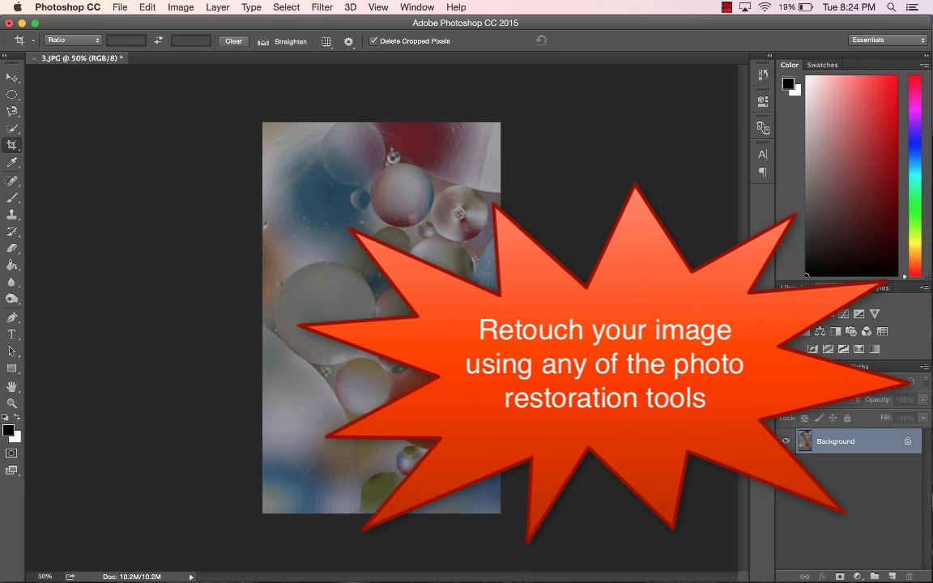
Add a new layer and retouch the small specks with the Spot Healing Brush at size 35, sampling all layers.
{"action": "left_click", "coordinate": [891, 575]}
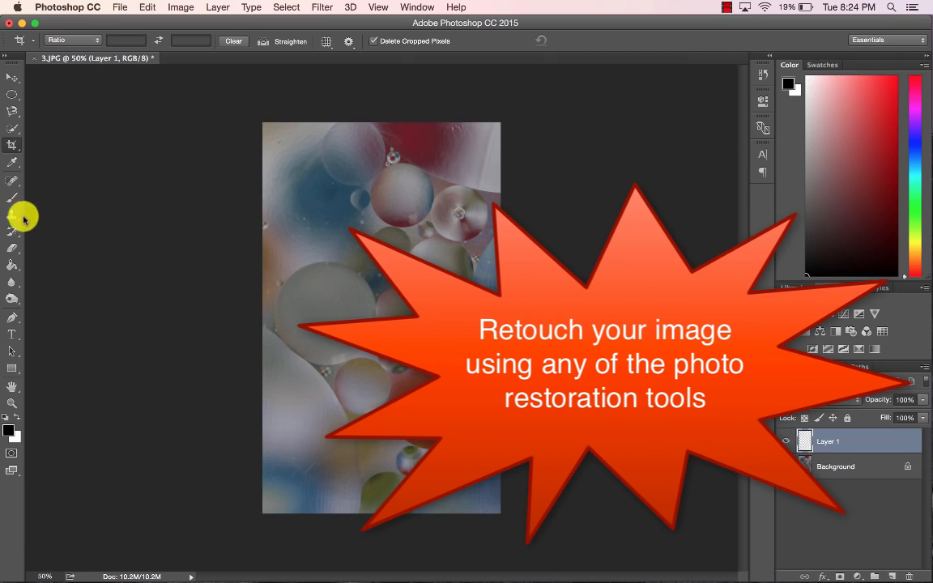
{"action": "left_click", "coordinate": [11, 180]}
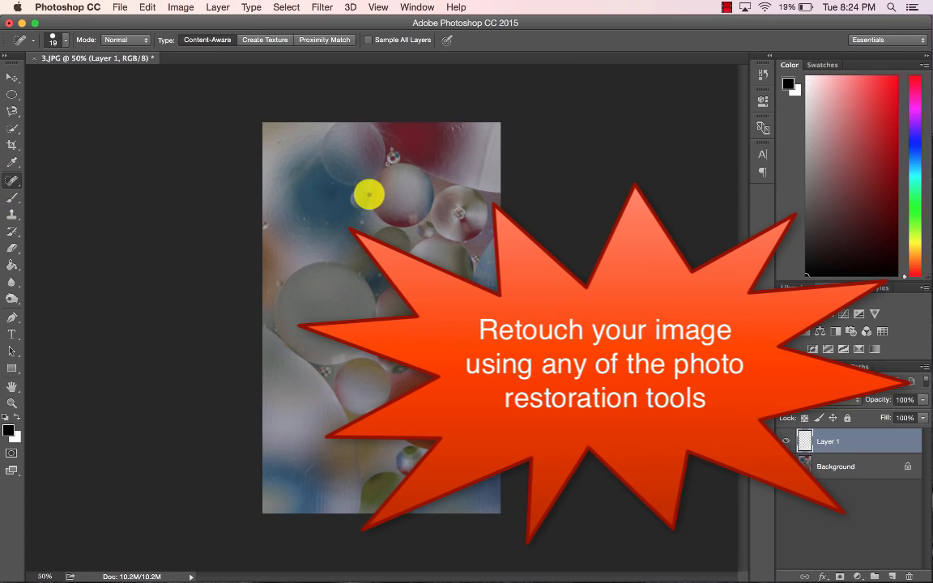
{"action": "scroll", "coordinate": [369, 195], "scroll_direction": "up", "scroll_amount": 5}
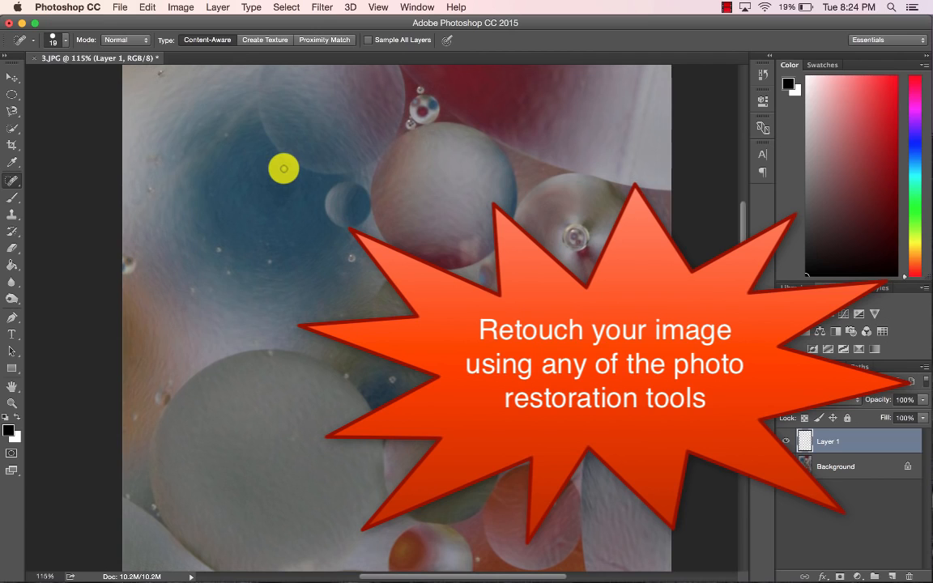
{"action": "key", "text": "bracketright"}
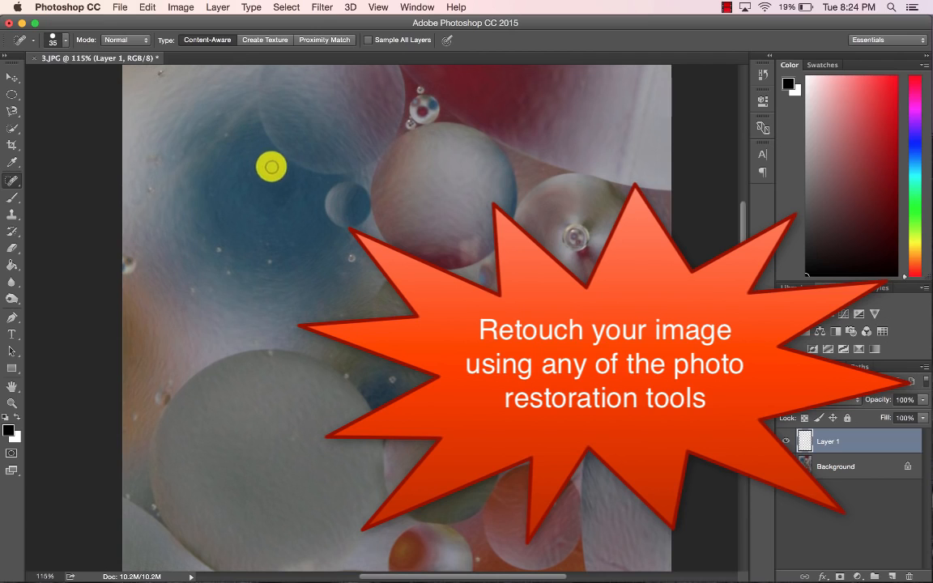
{"action": "left_click", "coordinate": [368, 39]}
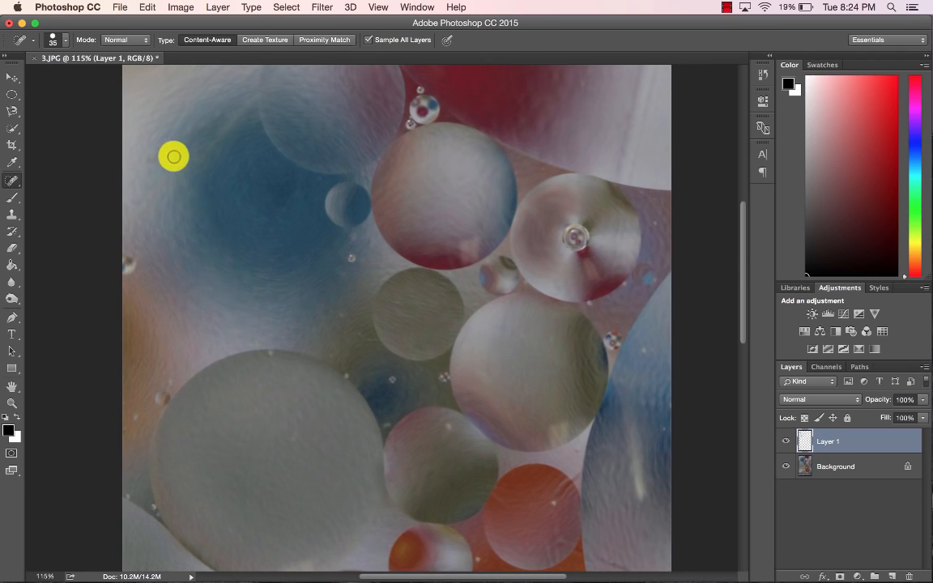
{"action": "scroll", "coordinate": [173, 156], "scroll_direction": "up", "scroll_amount": 5}
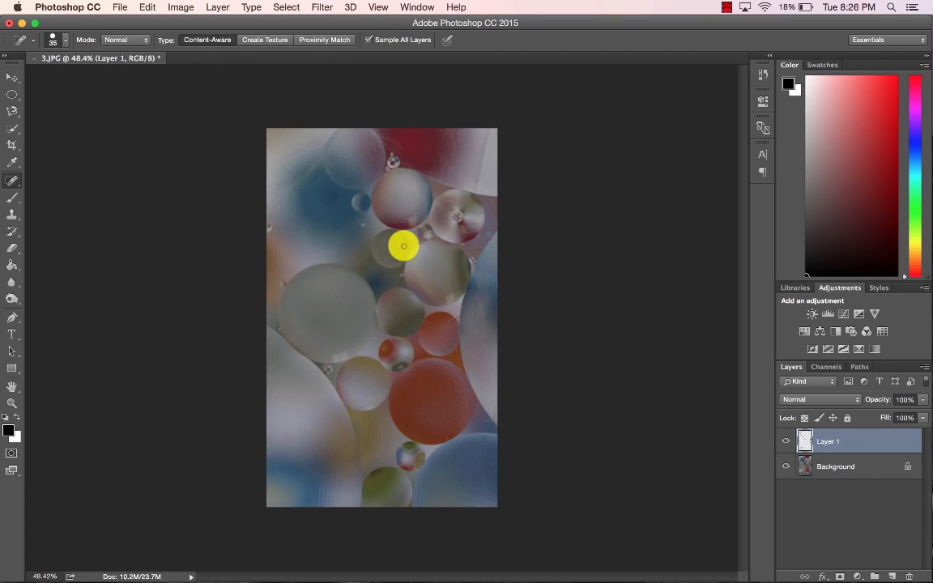
Add a Levels adjustment with the shadow input at 32 and the highlight input at 164.
{"action": "left_click", "coordinate": [829, 313]}
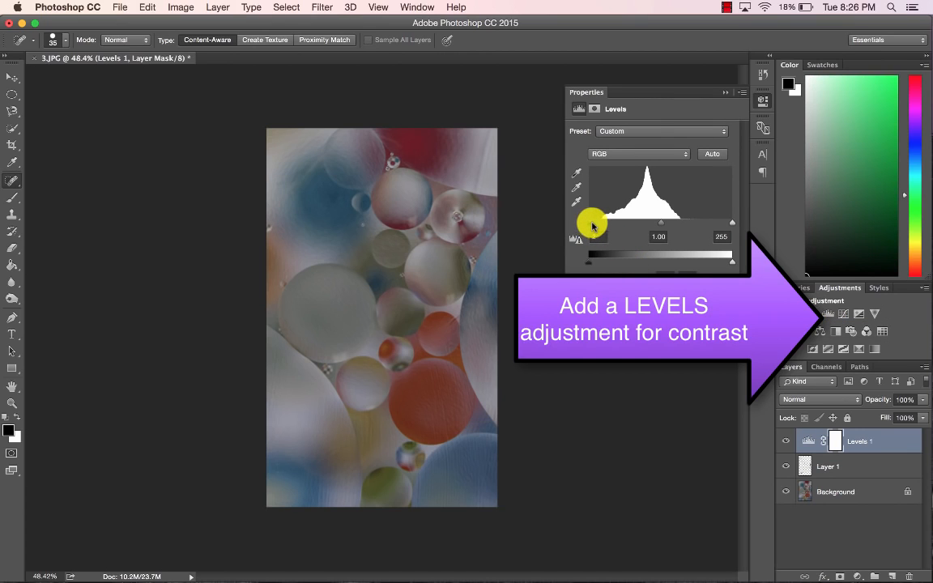
{"action": "left_click_drag", "start_coordinate": [590, 223], "coordinate": [598, 221]}
{"action": "left_click_drag", "start_coordinate": [732, 223], "coordinate": [682, 225]}
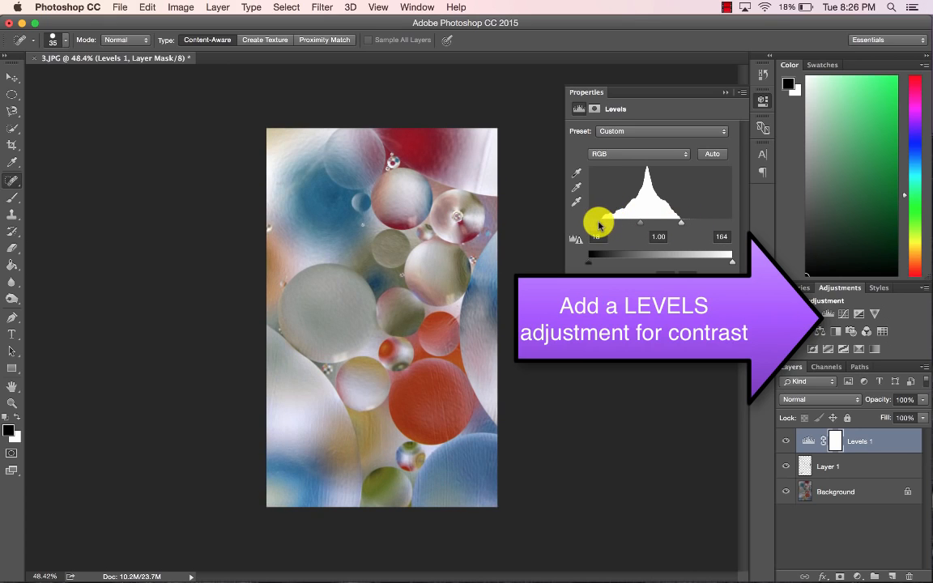
{"action": "left_click_drag", "start_coordinate": [600, 226], "coordinate": [610, 226]}
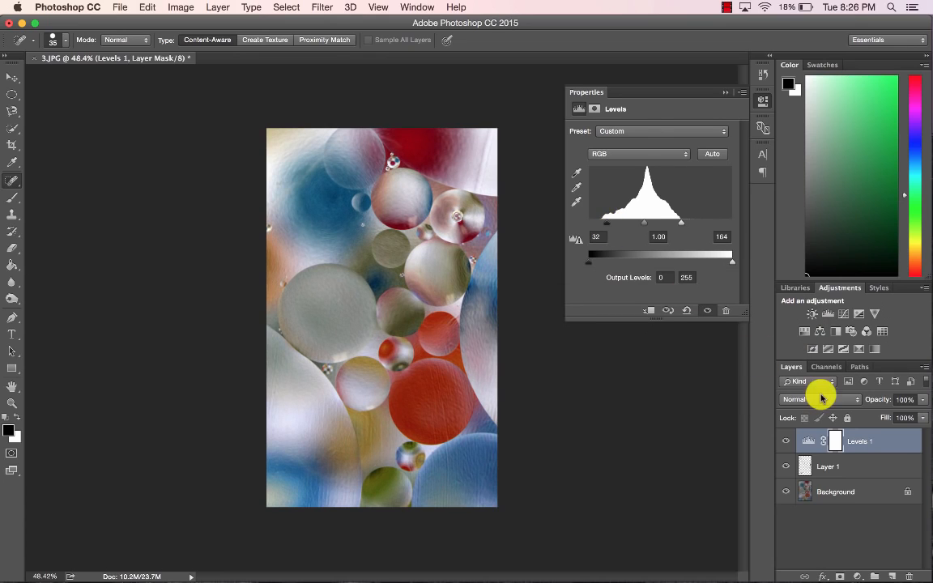
Try a Color Balance adjustment on the midtones with Magenta-Green -30 and Yellow-Blue +9, and delete that layer.
{"action": "left_click", "coordinate": [819, 332]}
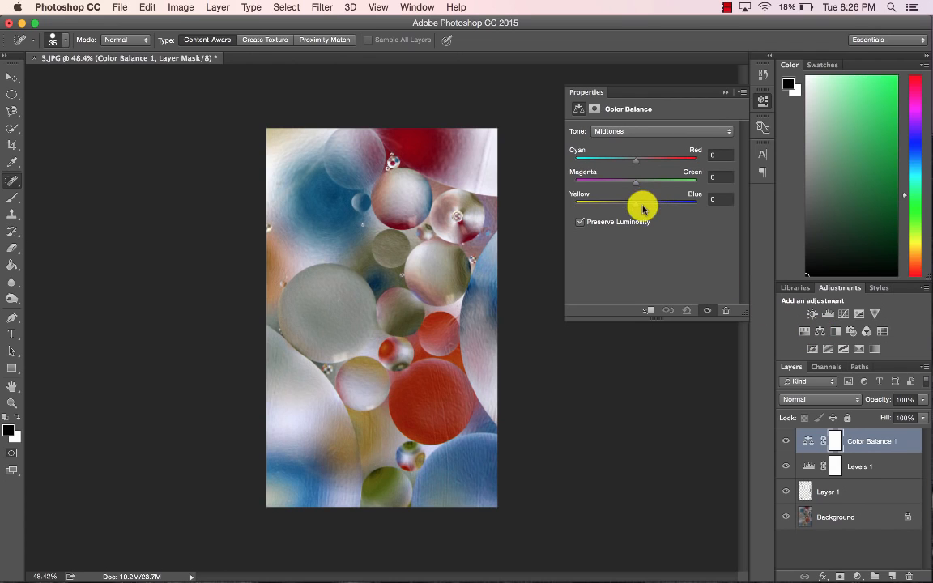
{"action": "left_click_drag", "start_coordinate": [643, 209], "coordinate": [617, 186]}
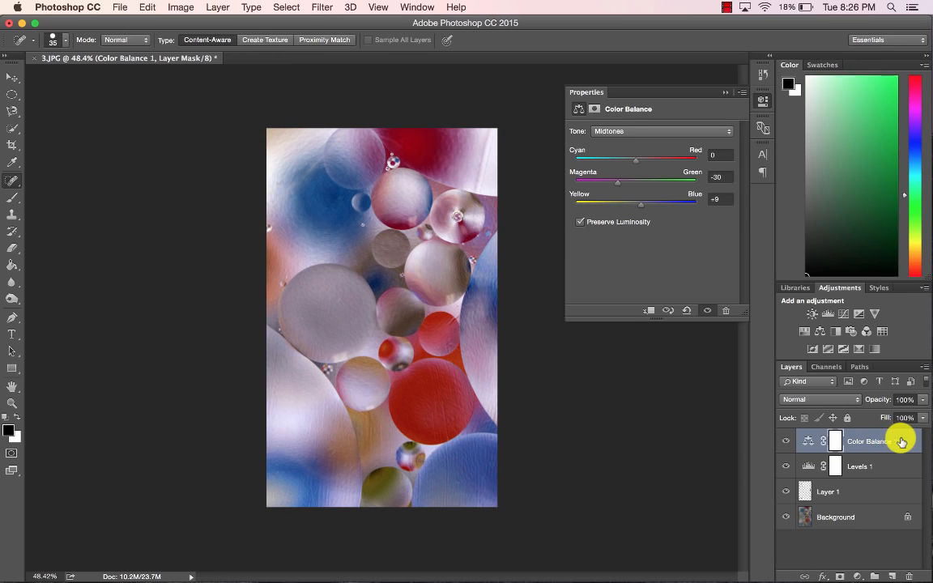
{"action": "key", "text": "Delete"}
{"action": "key", "text": "Delete"}
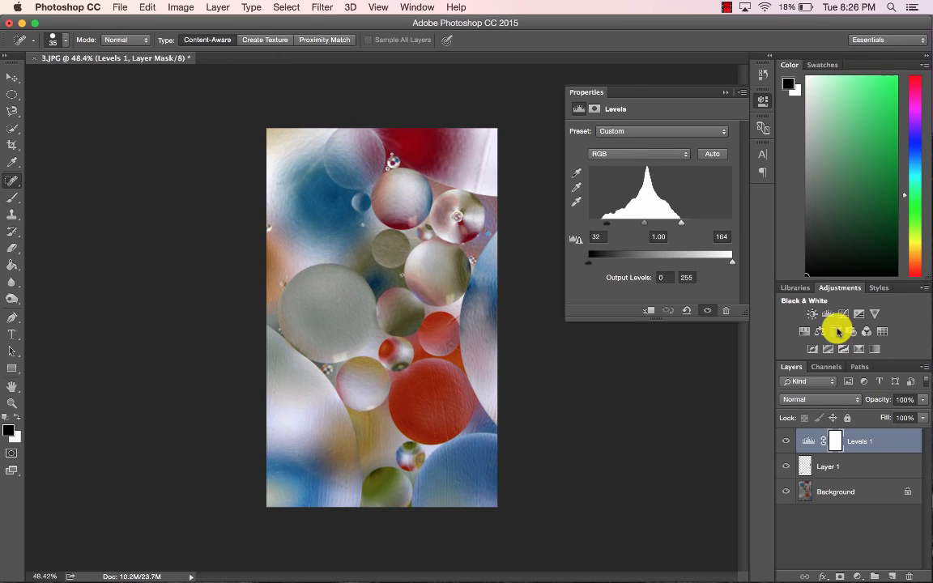
Try a Black & White adjustment and alter the tones of individual bubbles with on-image adjustment.
{"action": "left_click", "coordinate": [836, 328]}
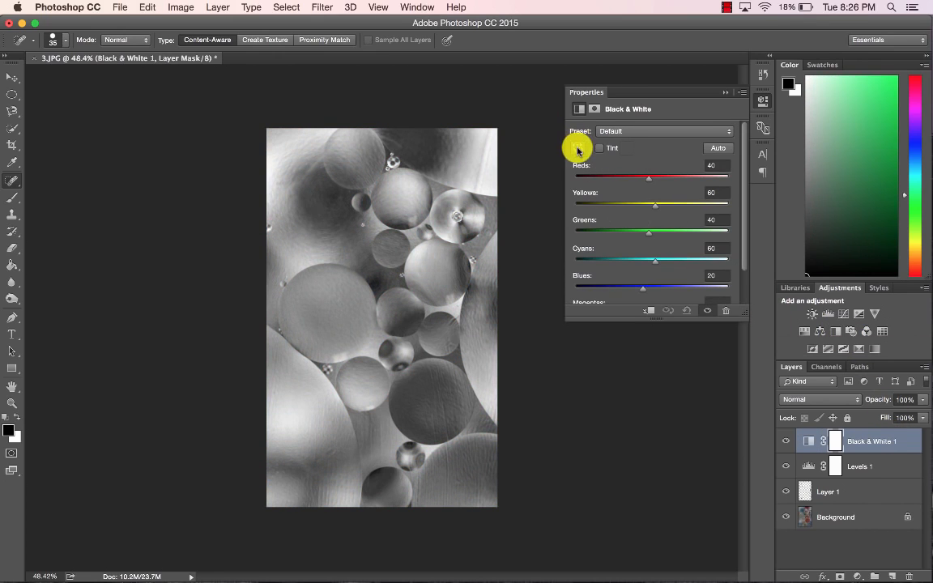
{"action": "left_click", "coordinate": [577, 149]}
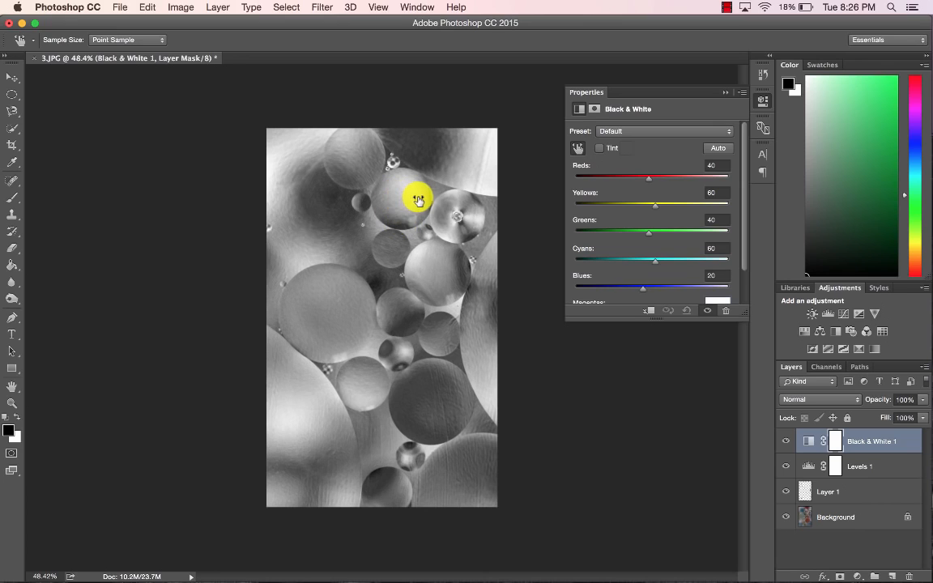
{"action": "left_click_drag", "start_coordinate": [419, 200], "coordinate": [434, 200]}
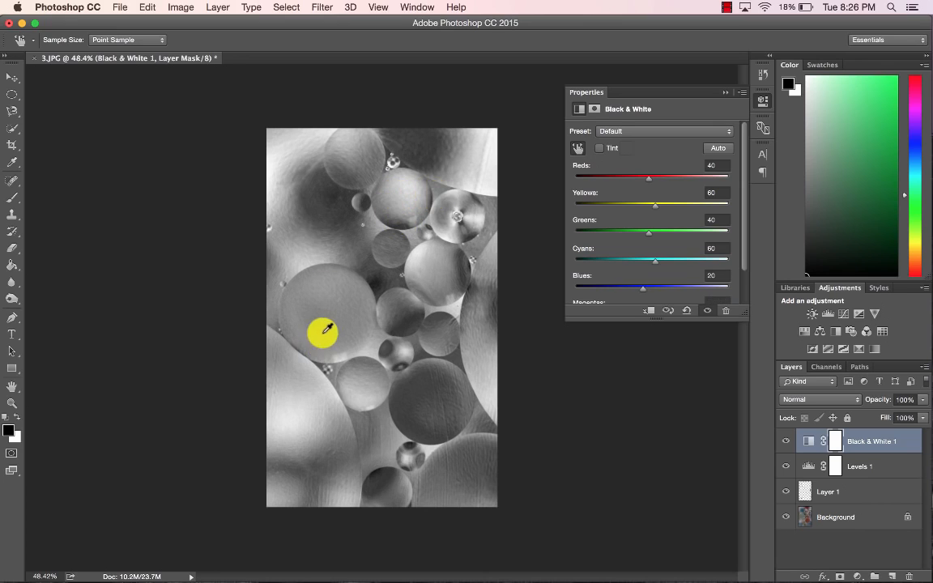
{"action": "left_click_drag", "start_coordinate": [326, 328], "coordinate": [460, 327]}
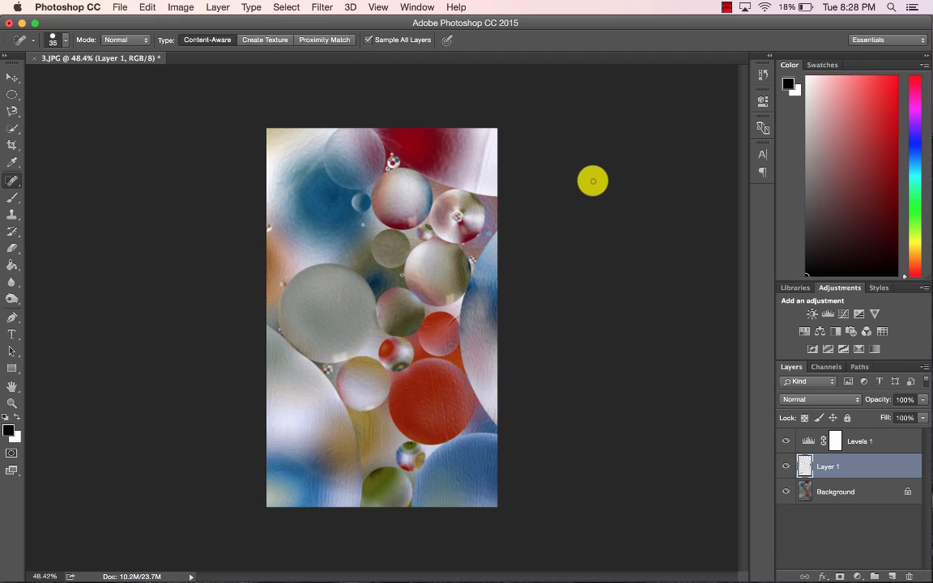
Merge Layer 1 with the Background and duplicate the merged layer.
{"action": "left_click", "coordinate": [850, 495], "text": "shift"}
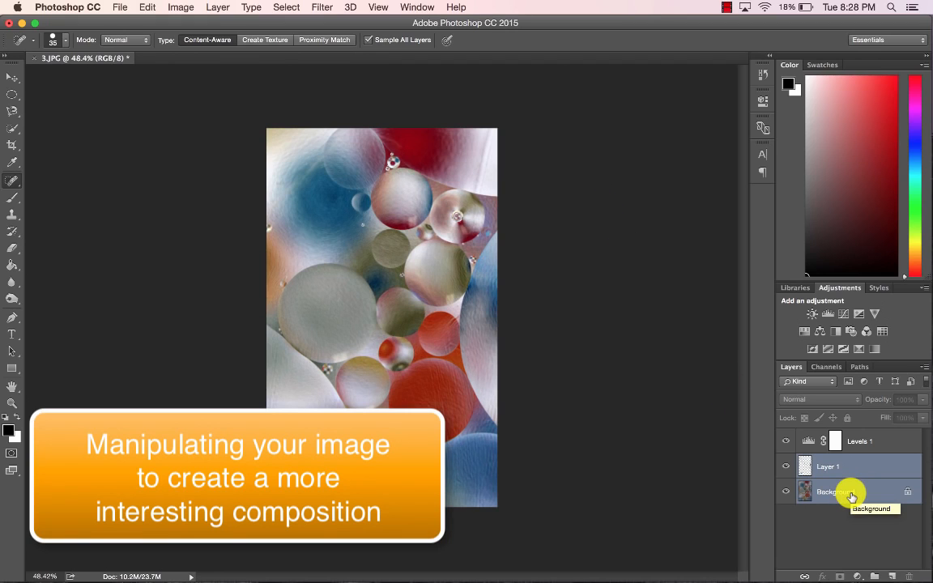
{"action": "key", "text": "super+e"}
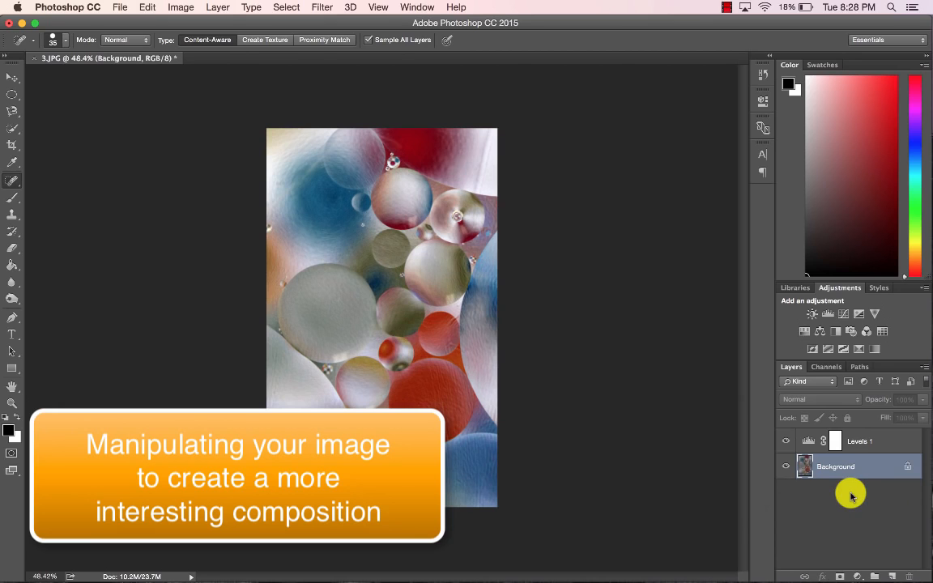
{"action": "key", "text": "super+j"}
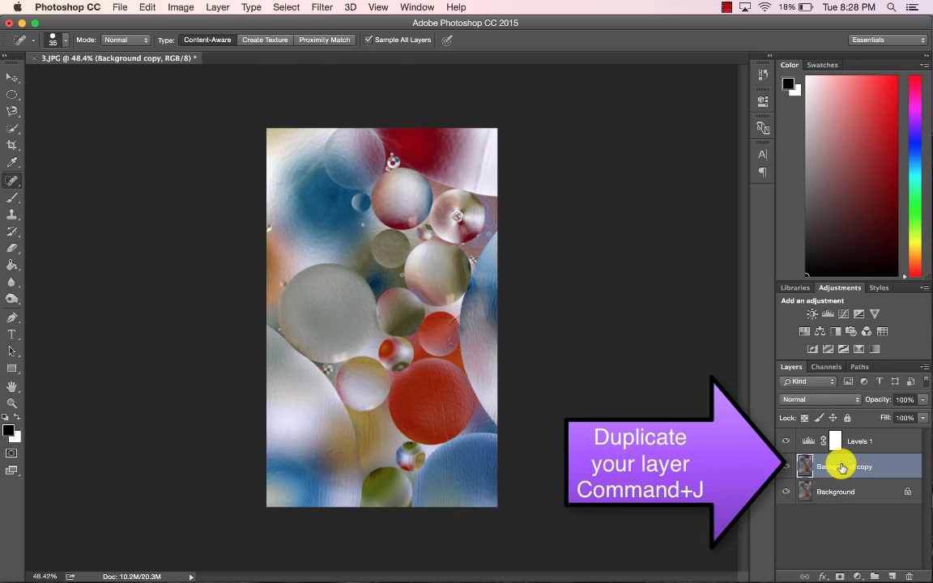
Set the Background copy's blend mode to Overlay and rotate that layer 180°.
{"action": "left_click", "coordinate": [821, 402]}
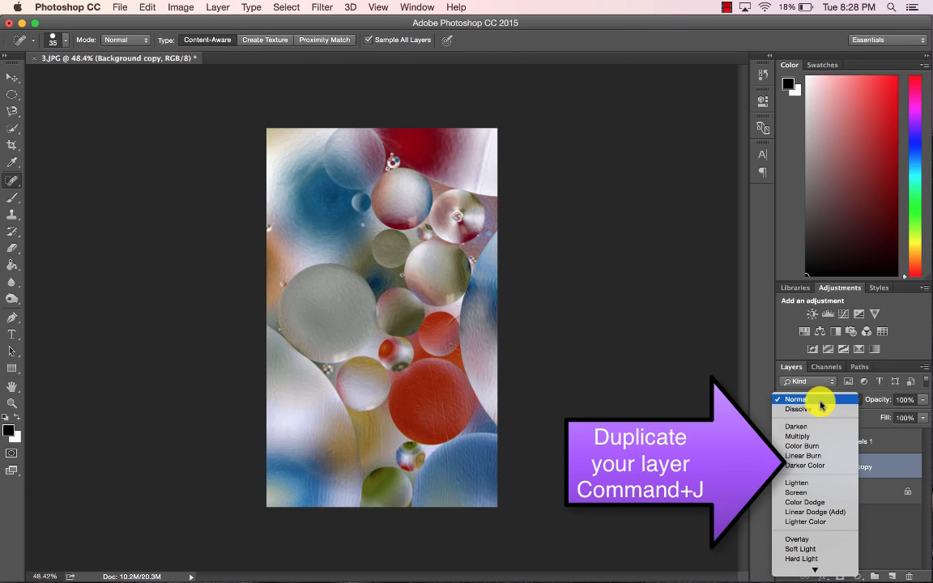
{"action": "left_click", "coordinate": [798, 539]}
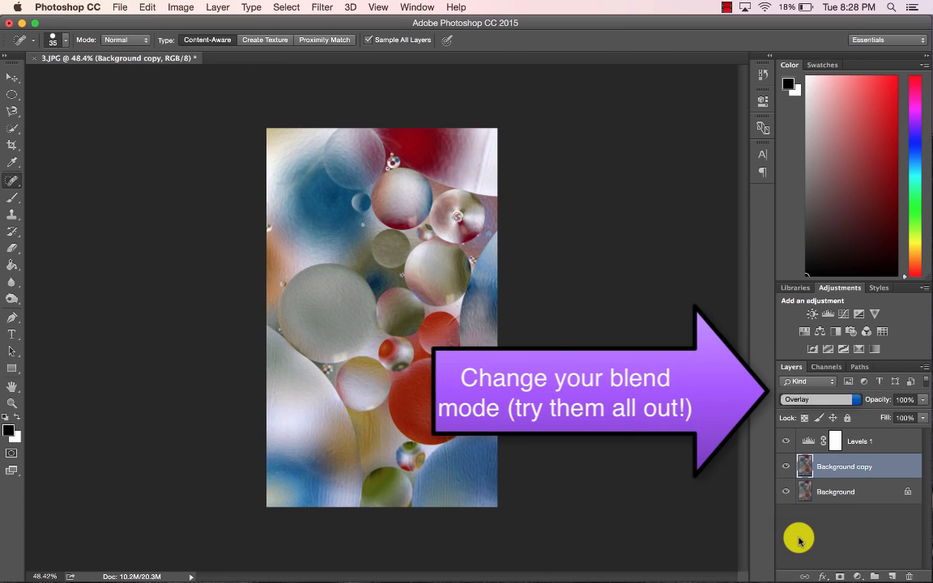
{"action": "left_click", "coordinate": [178, 7]}
{"action": "mouse_move", "coordinate": [145, 8]}
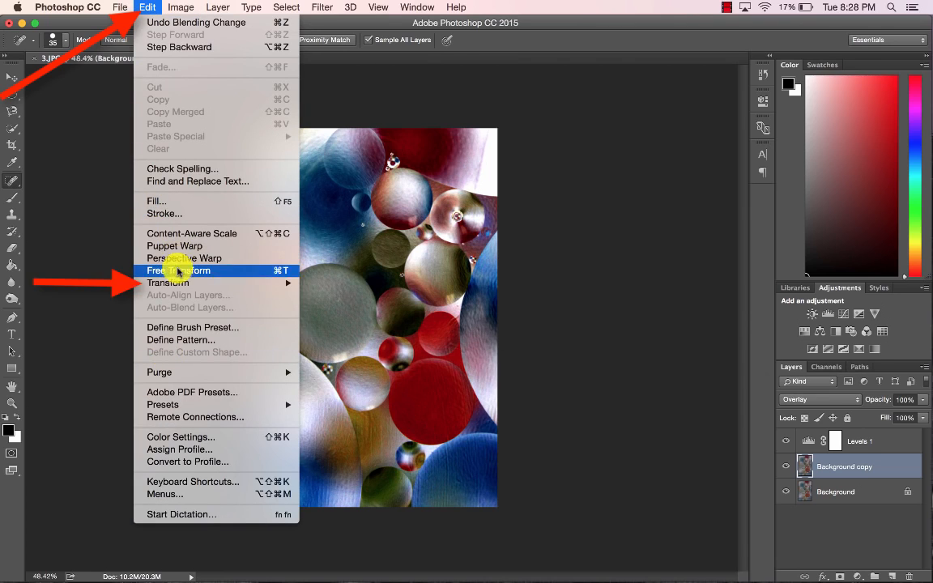
{"action": "mouse_move", "coordinate": [235, 282]}
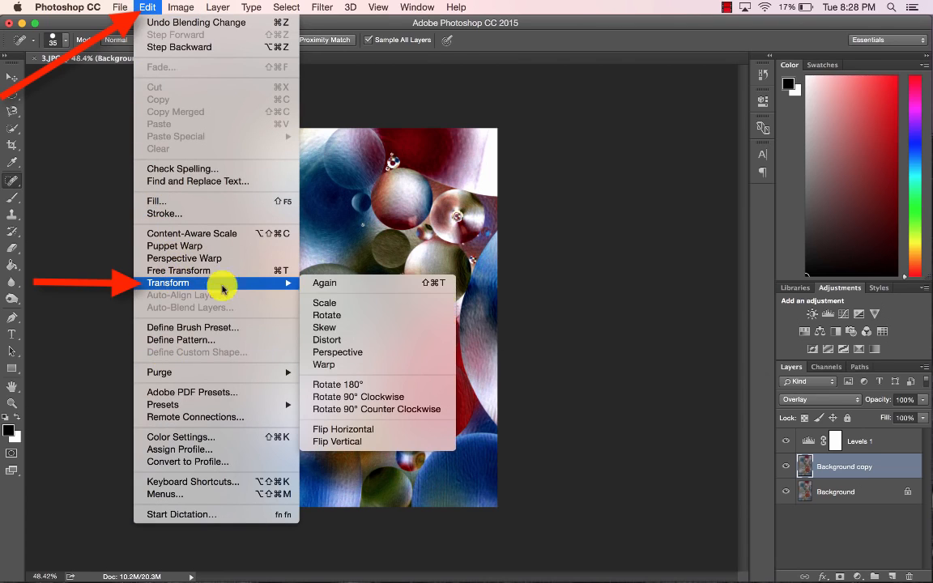
{"action": "left_click", "coordinate": [331, 385]}
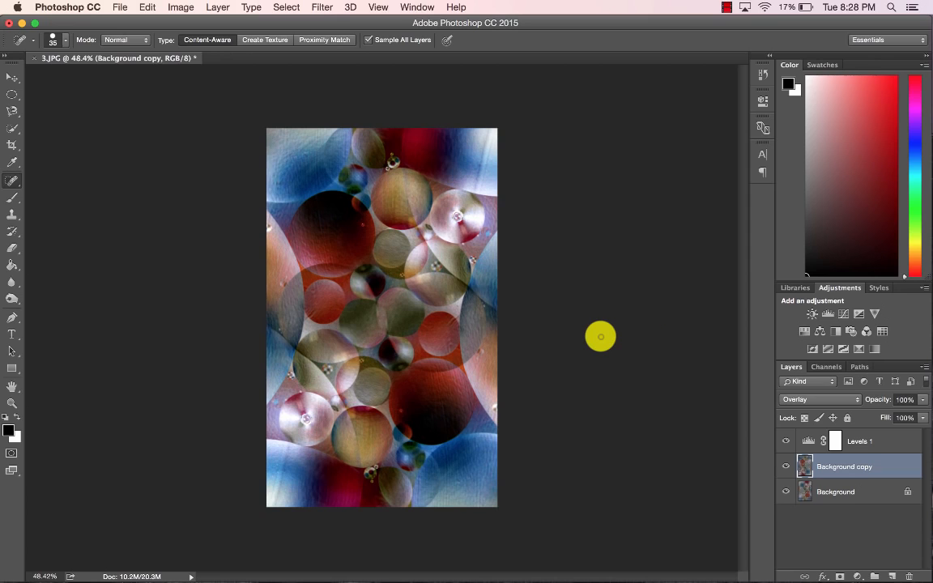
Try the Lighten blend mode on the Background copy, and settle on Soft Light.
{"action": "left_click", "coordinate": [833, 398]}
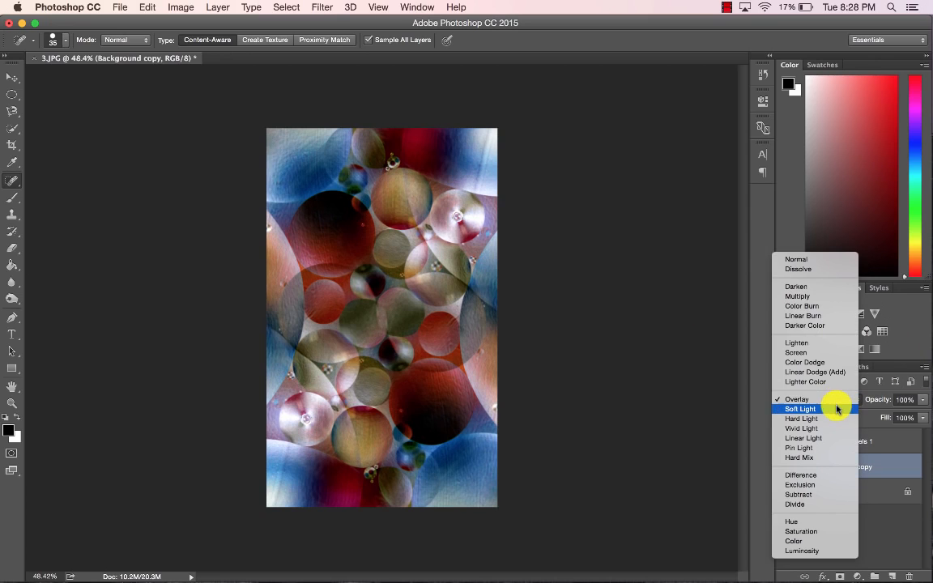
{"action": "left_click", "coordinate": [824, 343]}
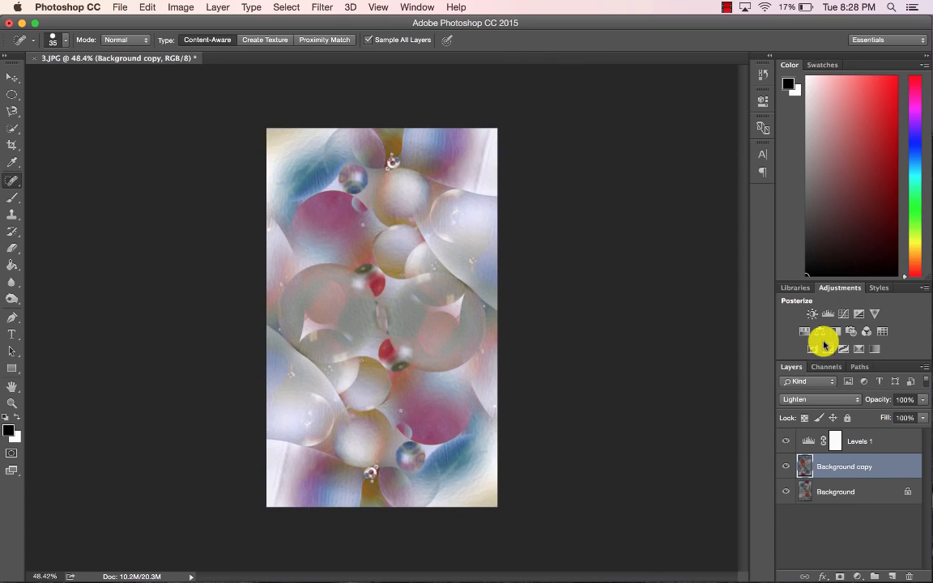
{"action": "left_click", "coordinate": [823, 399]}
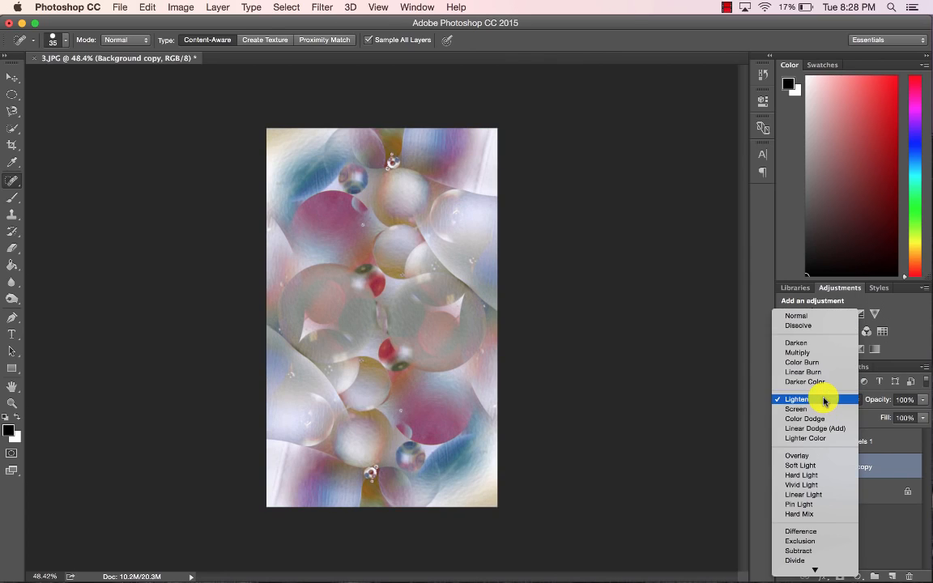
{"action": "left_click", "coordinate": [805, 468]}
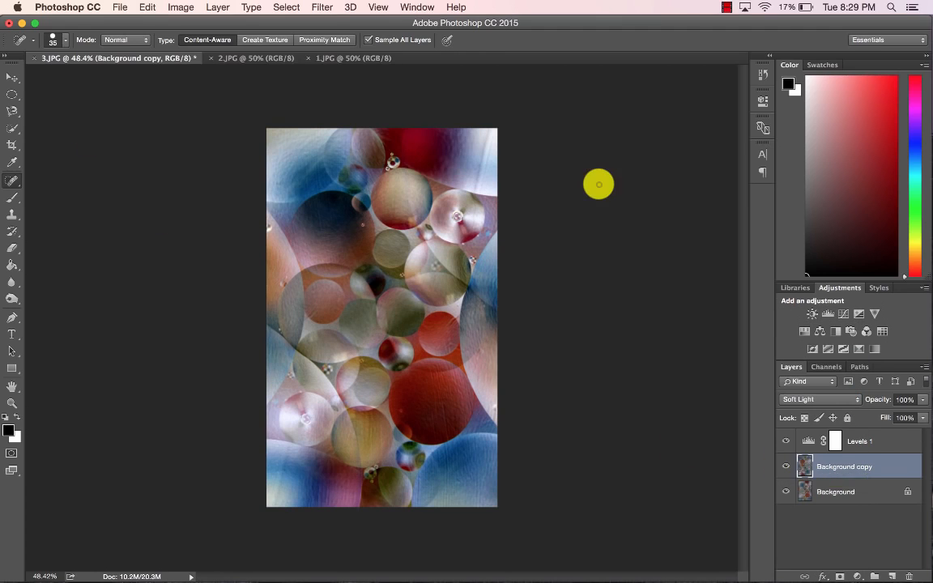
Copy the entire 2.JPG image, paste it on top of 1.JPG, and compare the image with the pasted layer hidden and shown.
{"action": "left_click", "coordinate": [266, 59]}
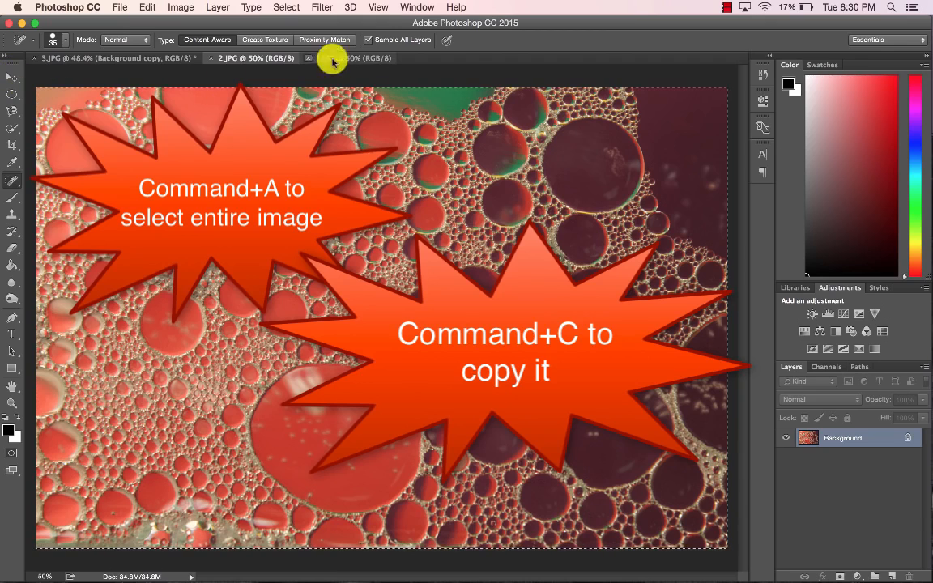
{"action": "left_click", "coordinate": [360, 58]}
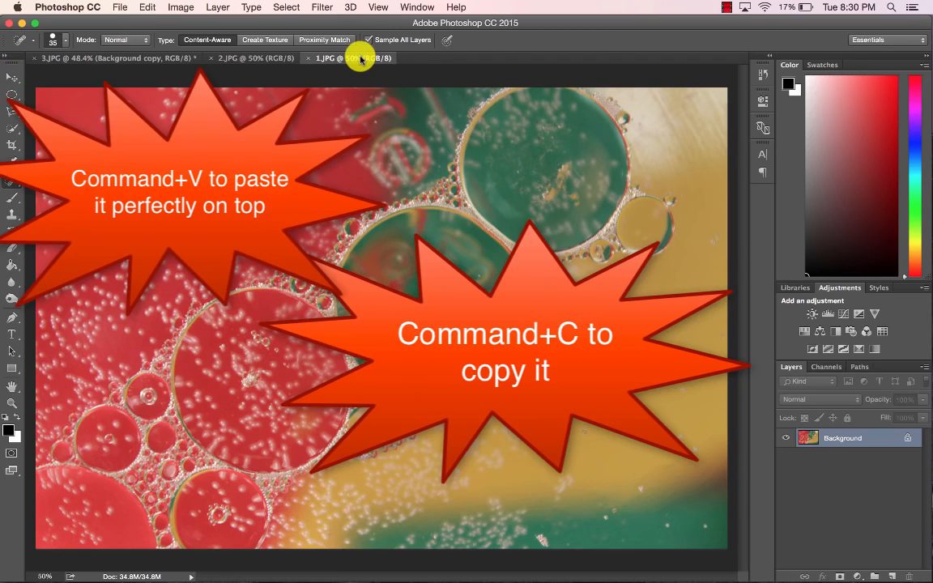
{"action": "key", "text": "super+v"}
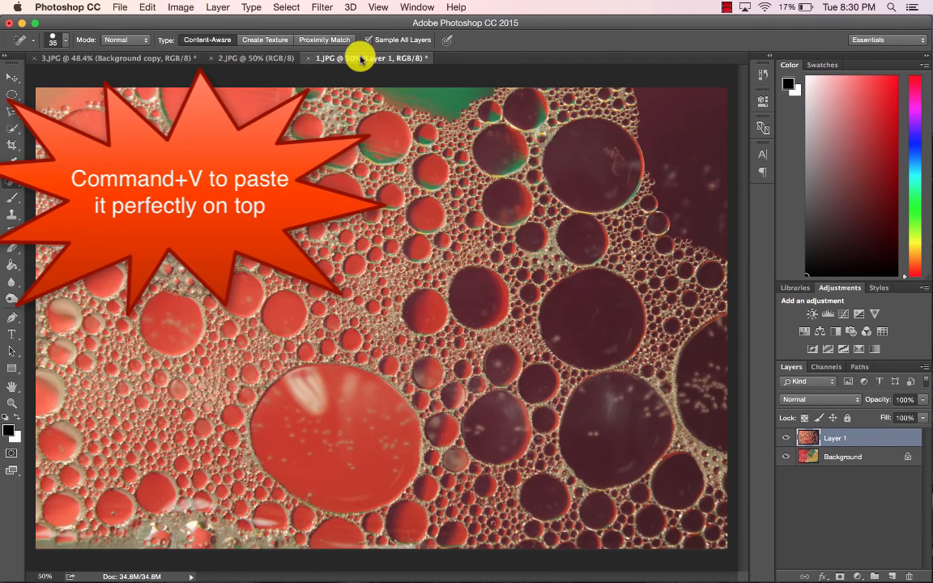
{"action": "left_click", "coordinate": [784, 437]}
{"action": "left_click", "coordinate": [784, 437]}
Set Layer 1's blend mode to Overlay and compare the image with that layer hidden and shown.
{"action": "left_click", "coordinate": [839, 399]}
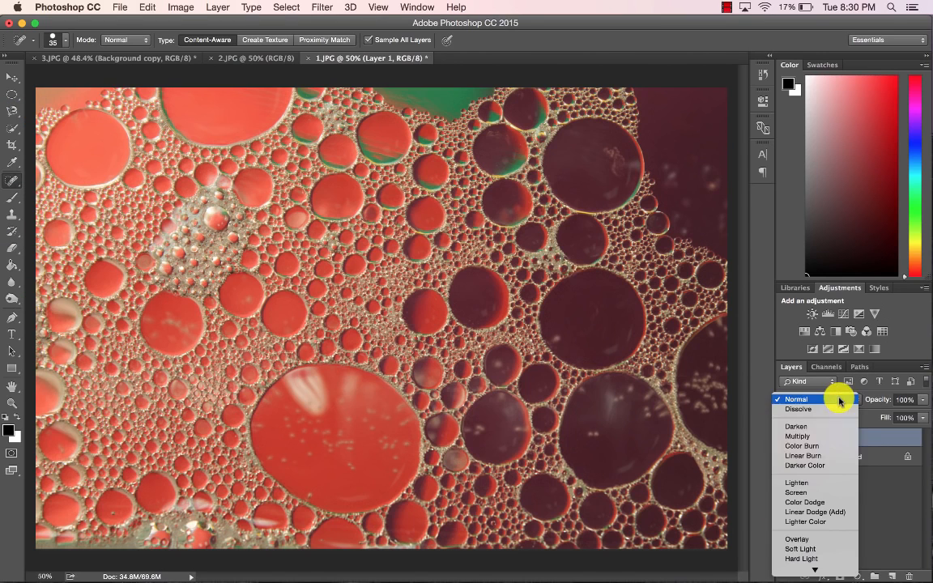
{"action": "left_click", "coordinate": [804, 540]}
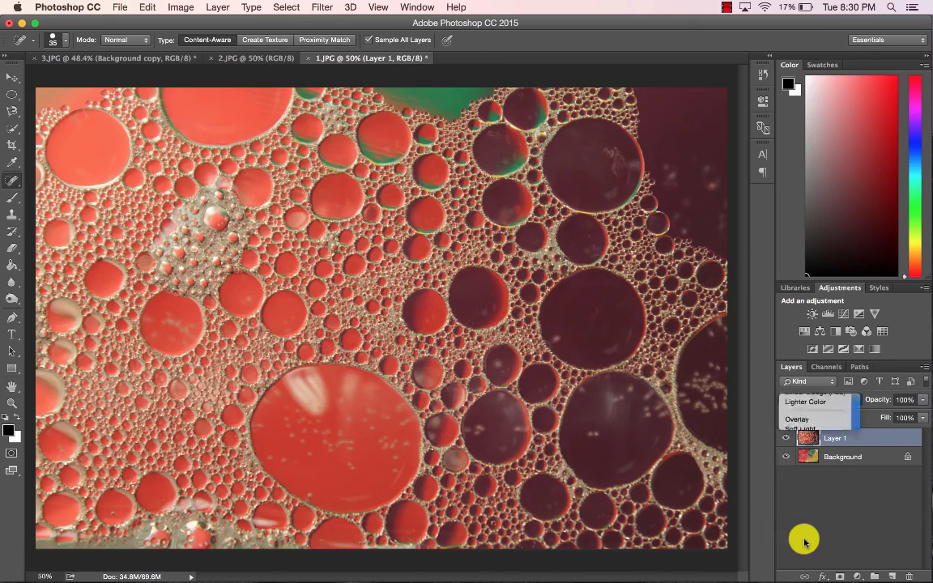
{"action": "left_click", "coordinate": [786, 438]}
{"action": "left_click", "coordinate": [786, 437]}
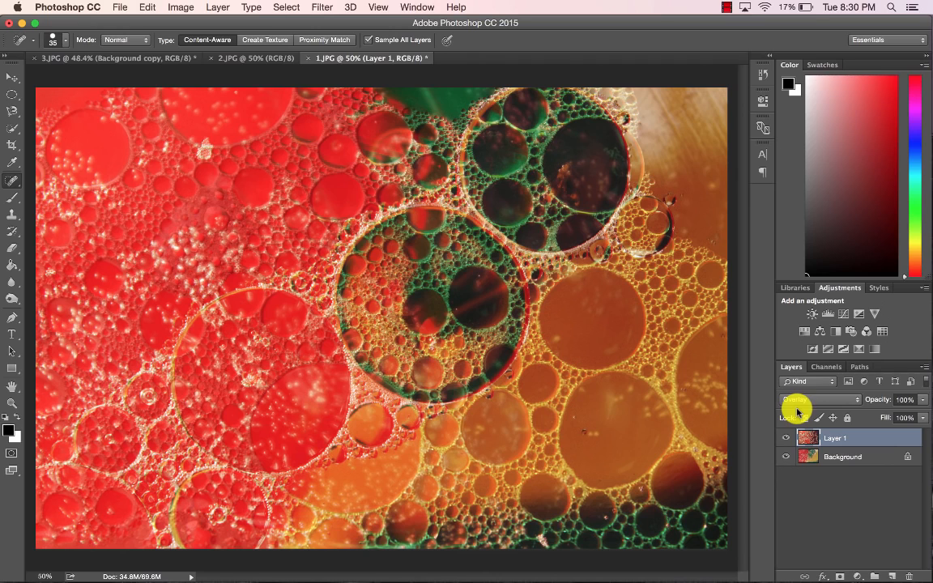
Duplicate the Background layer, move the copy above Layer 1, and set its blend mode to Soft Light.
{"action": "left_click", "coordinate": [813, 459]}
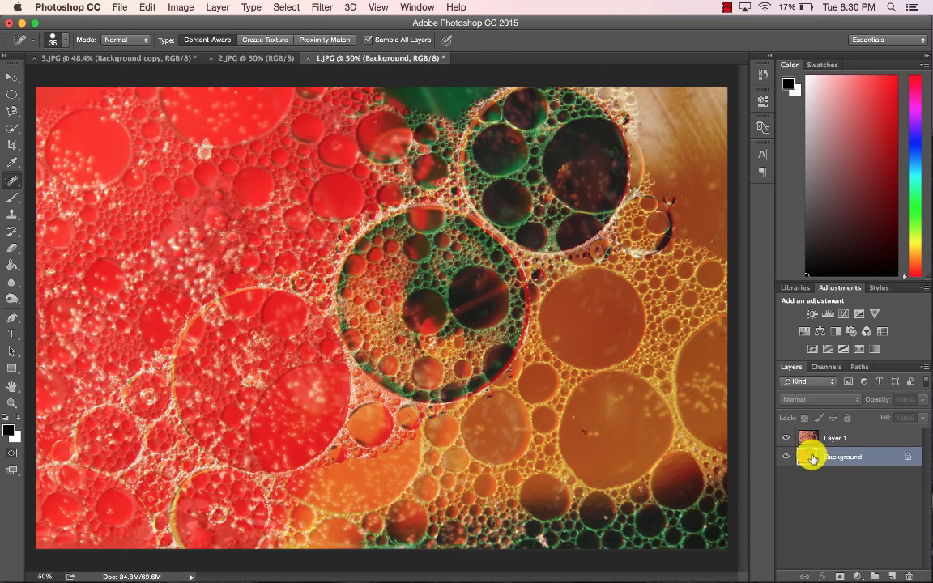
{"action": "key", "text": "super+j"}
{"action": "left_click_drag", "start_coordinate": [829, 459], "coordinate": [830, 436]}
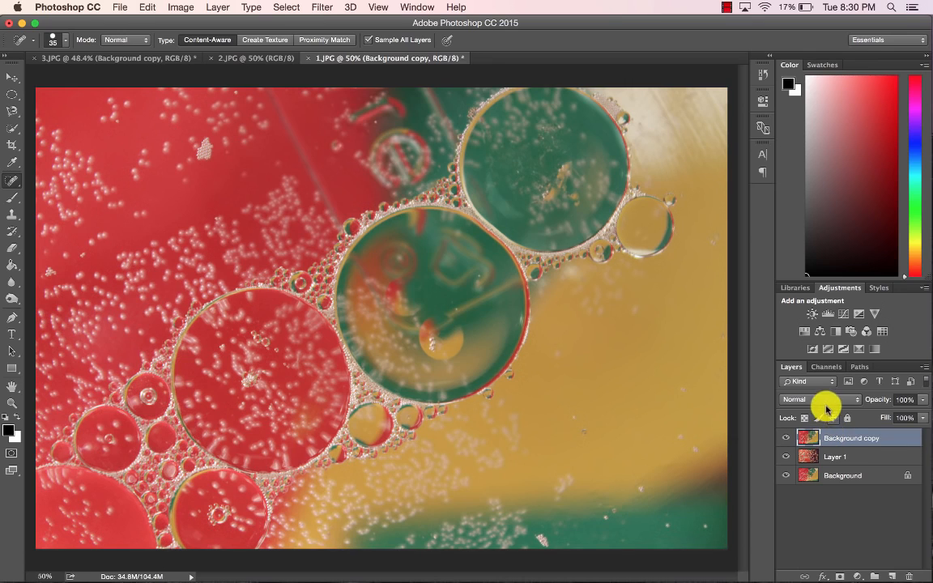
{"action": "left_click", "coordinate": [824, 400]}
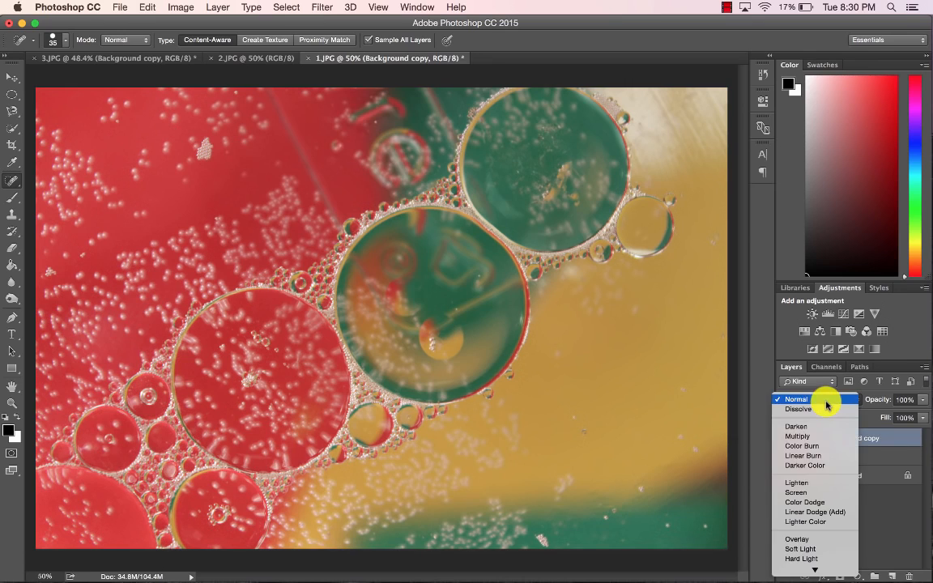
{"action": "left_click", "coordinate": [802, 548]}
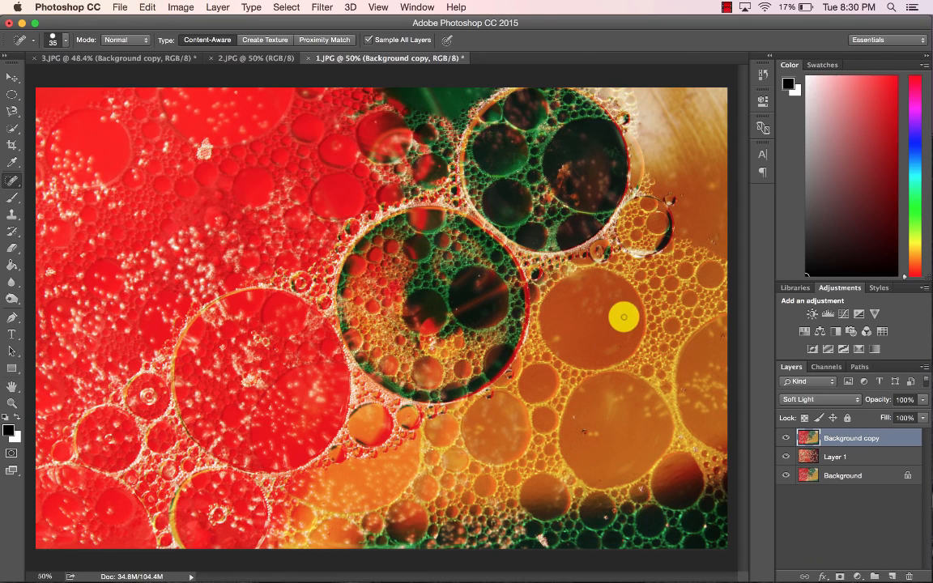
Shift the Background copy's hue to -153 with a Hue/Saturation adjustment.
{"action": "key", "text": "super+u"}
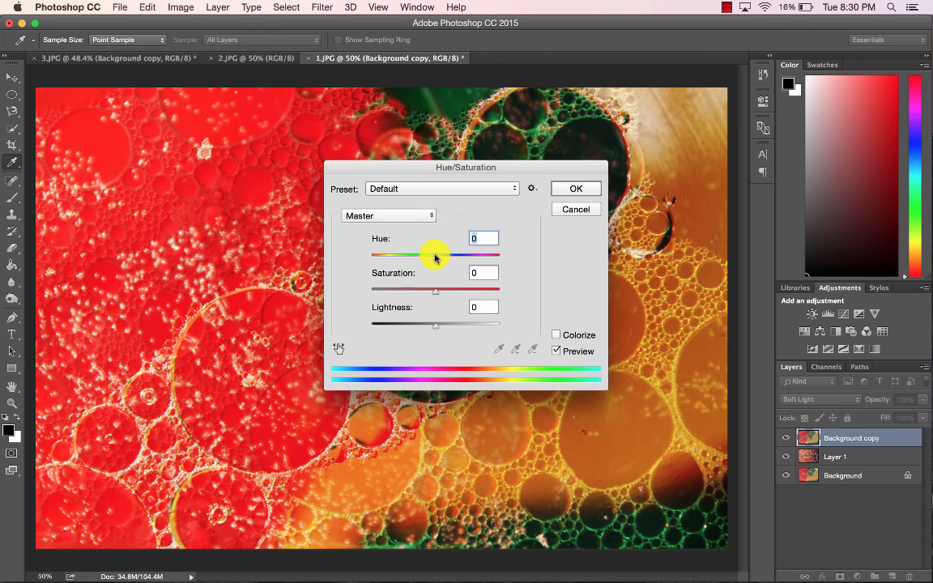
{"action": "left_click_drag", "start_coordinate": [433, 258], "coordinate": [424, 258]}
{"action": "left_click_drag", "start_coordinate": [403, 256], "coordinate": [373, 249]}
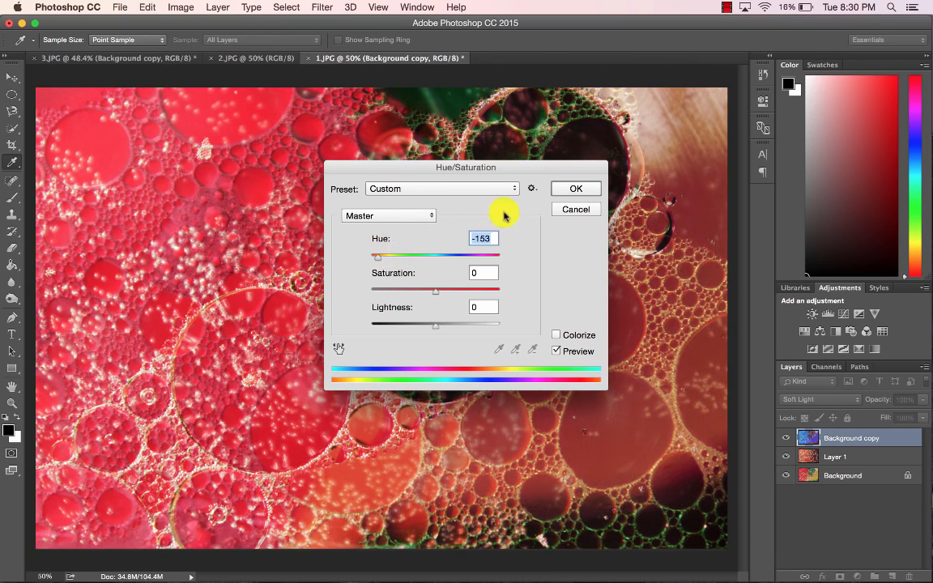
{"action": "left_click", "coordinate": [578, 188]}
{"action": "key", "text": "j"}
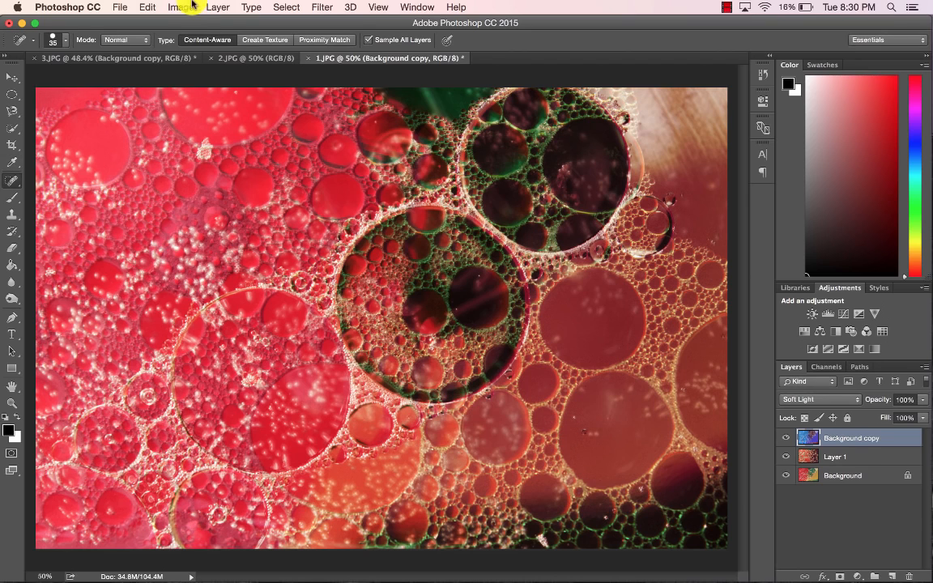
Rotate the Background copy 180° and compare the blended composition with the original Background image.
{"action": "left_click", "coordinate": [156, 6]}
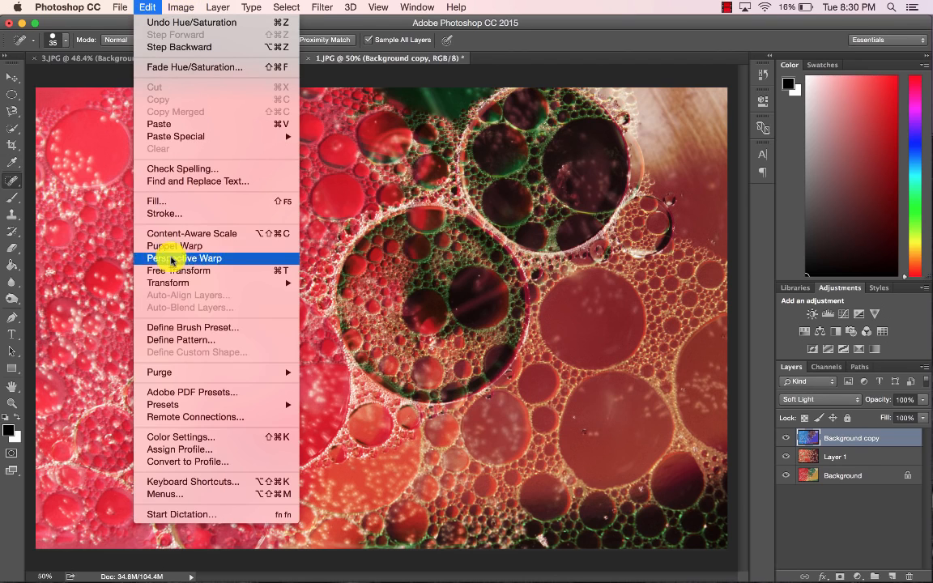
{"action": "mouse_move", "coordinate": [177, 283]}
{"action": "left_click", "coordinate": [343, 383]}
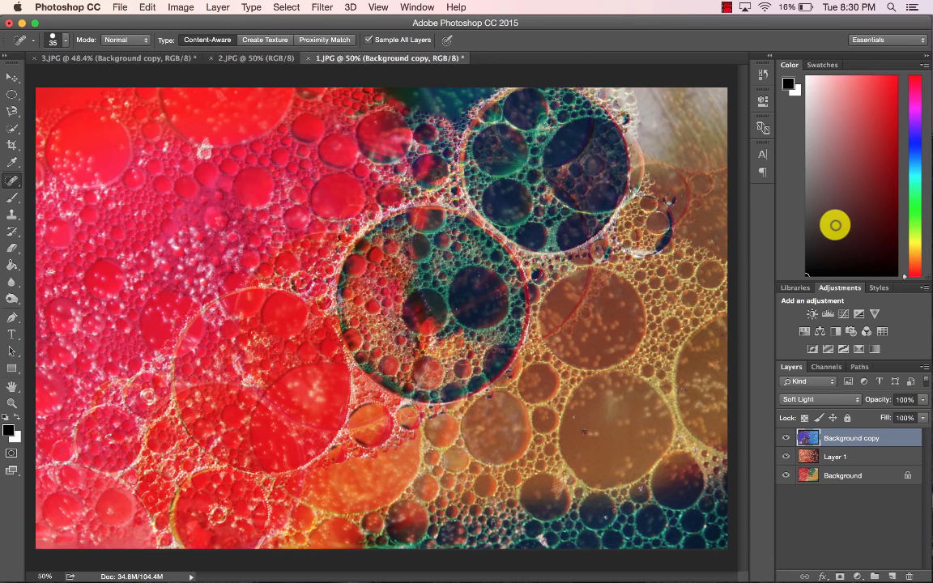
{"action": "left_click", "coordinate": [785, 441]}
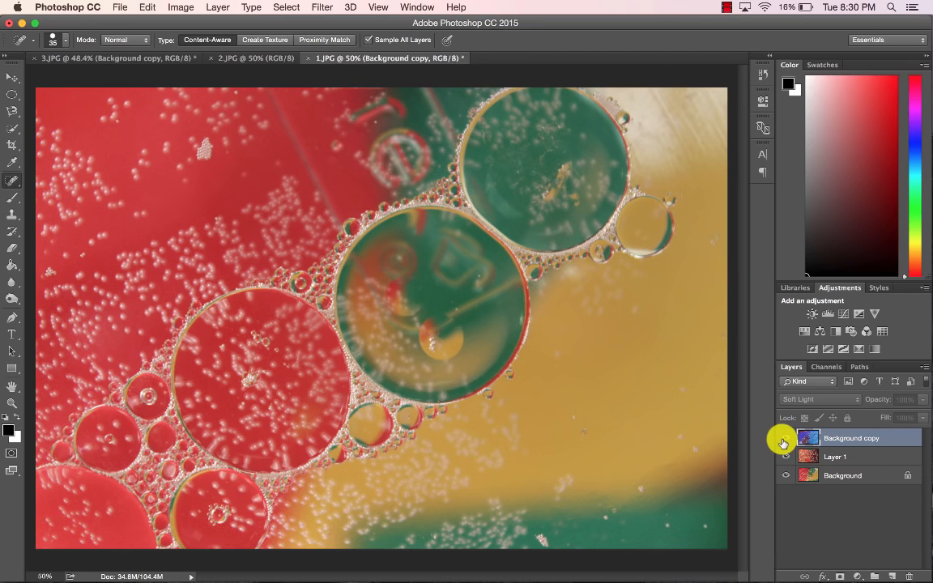
{"action": "left_click", "coordinate": [783, 440]}
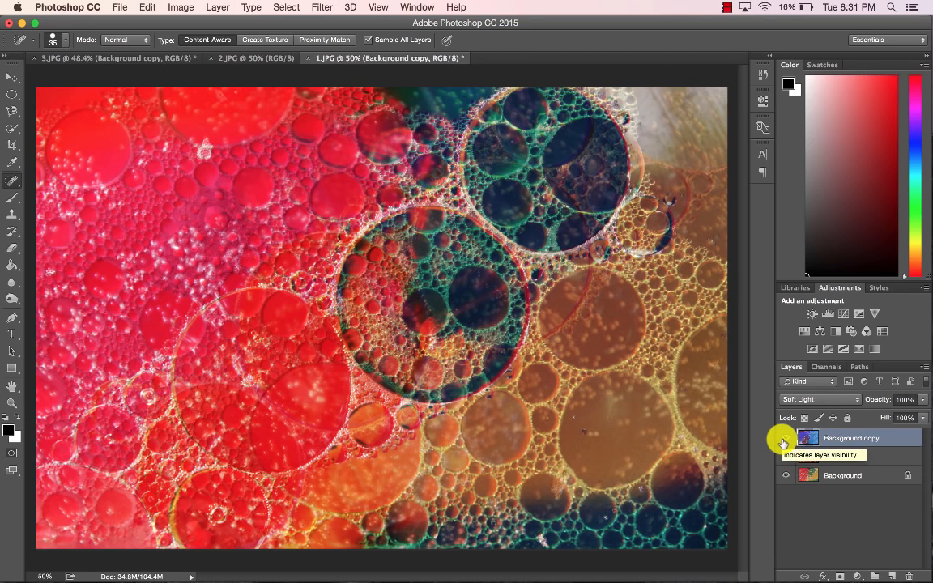